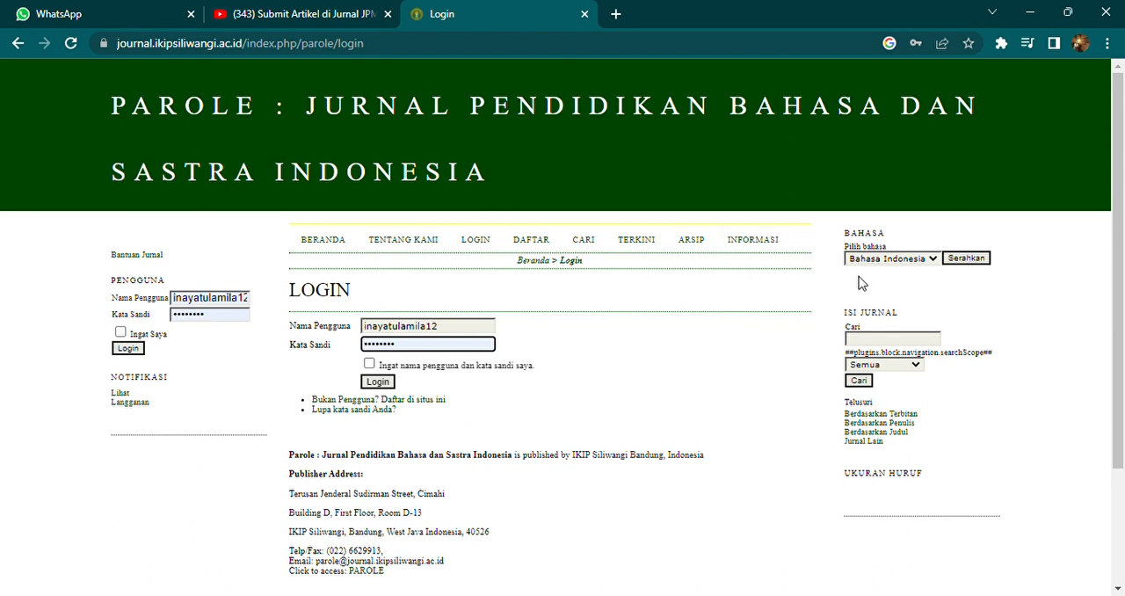
# Step: Apply Bahasa Indonesia as the journal site's language
pyautogui.click(915, 260)
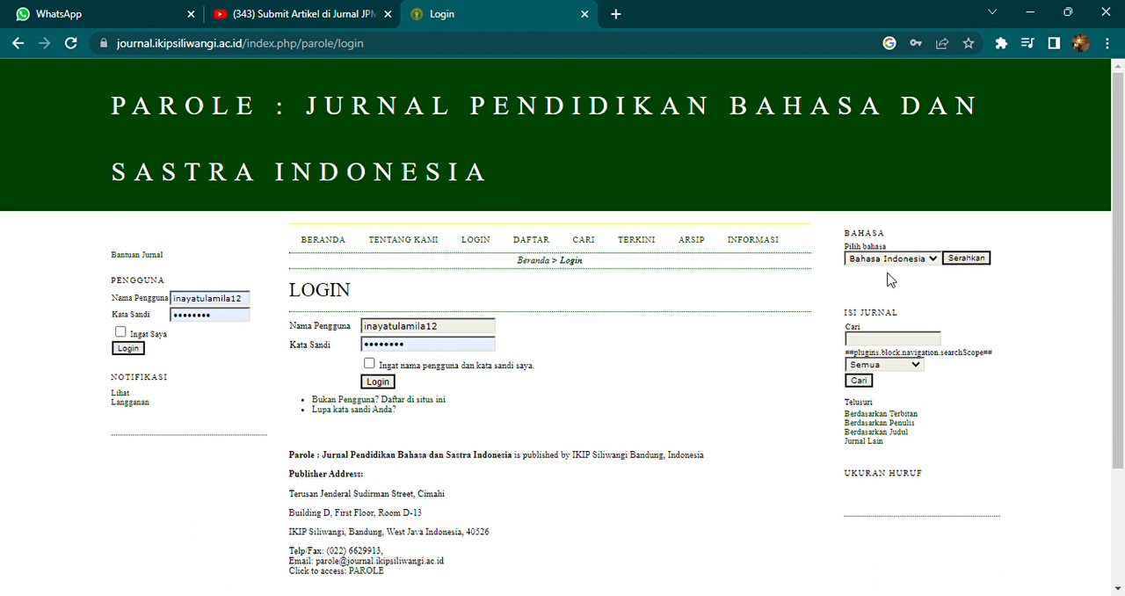
pyautogui.click(968, 264)
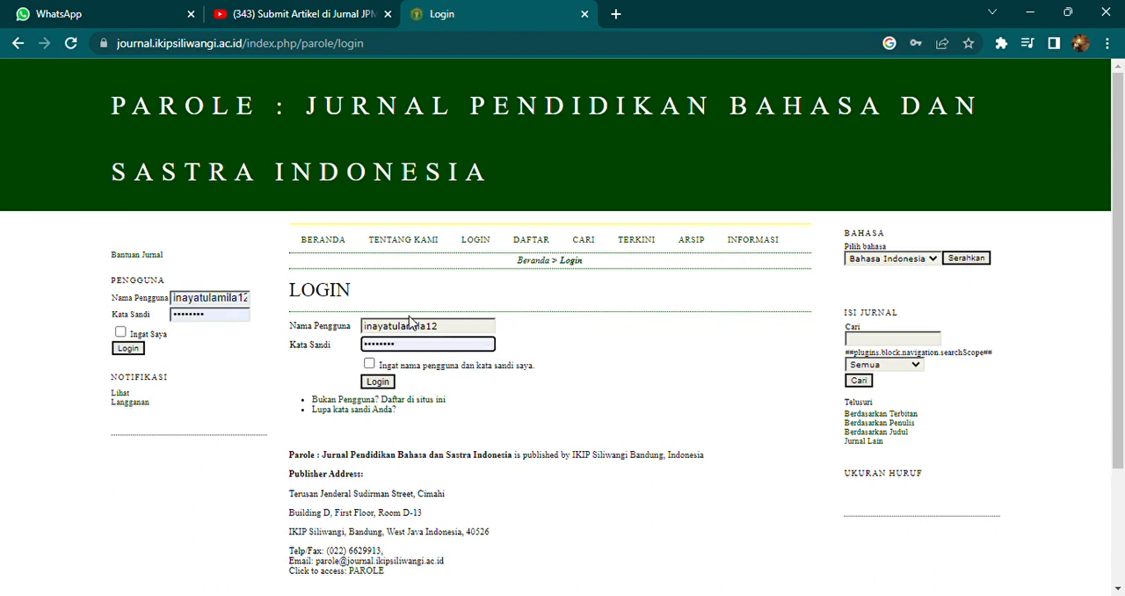
# Step: Open the journal's registration form (Daftar) and enter the account username in its profile section
pyautogui.click(531, 242)
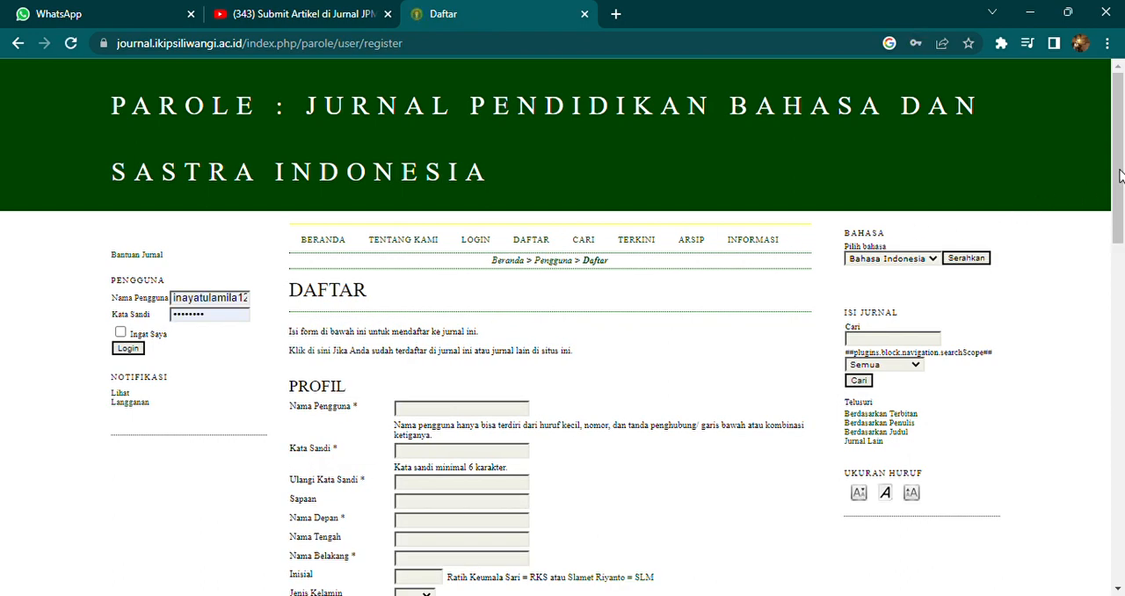
pyautogui.moveTo(1120, 176); pyautogui.dragTo(1123, 198)
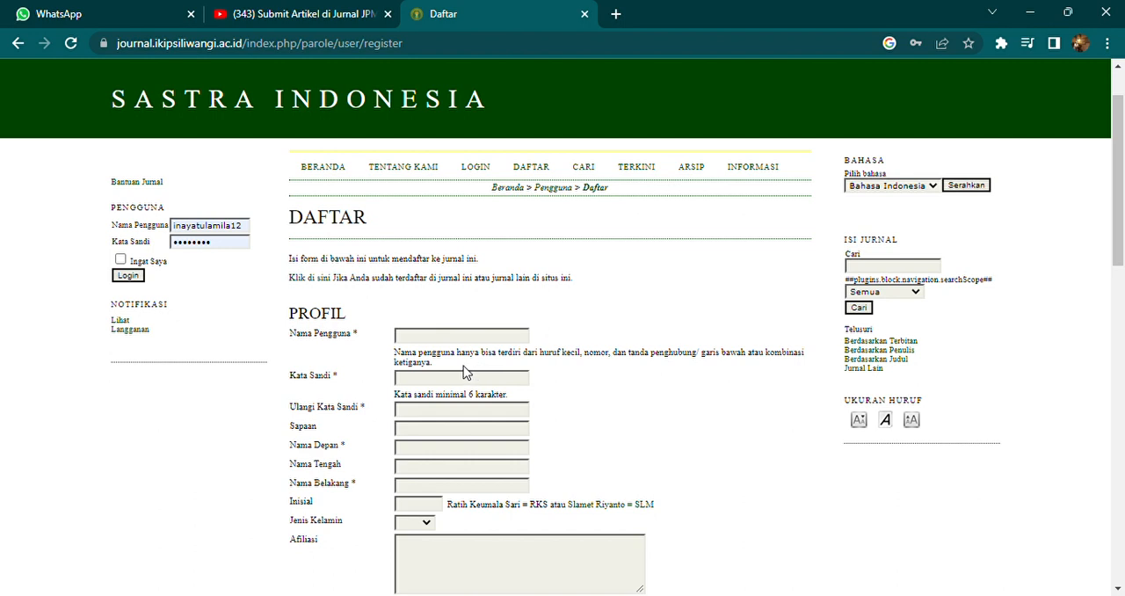
pyautogui.click(427, 338)
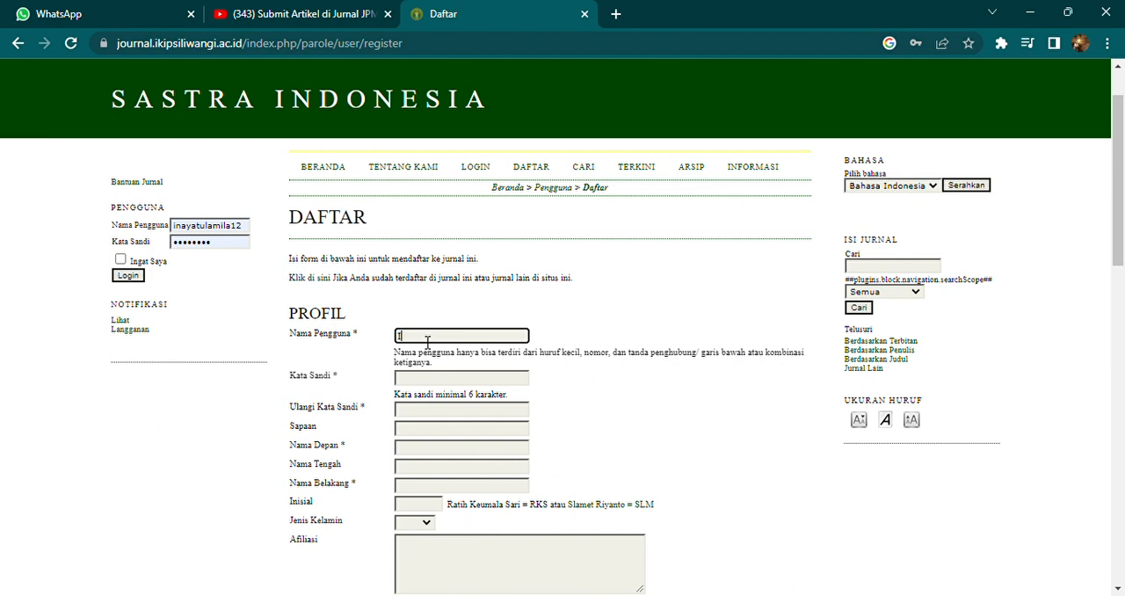
# Step: Enter the account password in the registration form and repeat it in the password confirmation field
pyautogui.click(462, 385)
pyautogui.write('•••••')
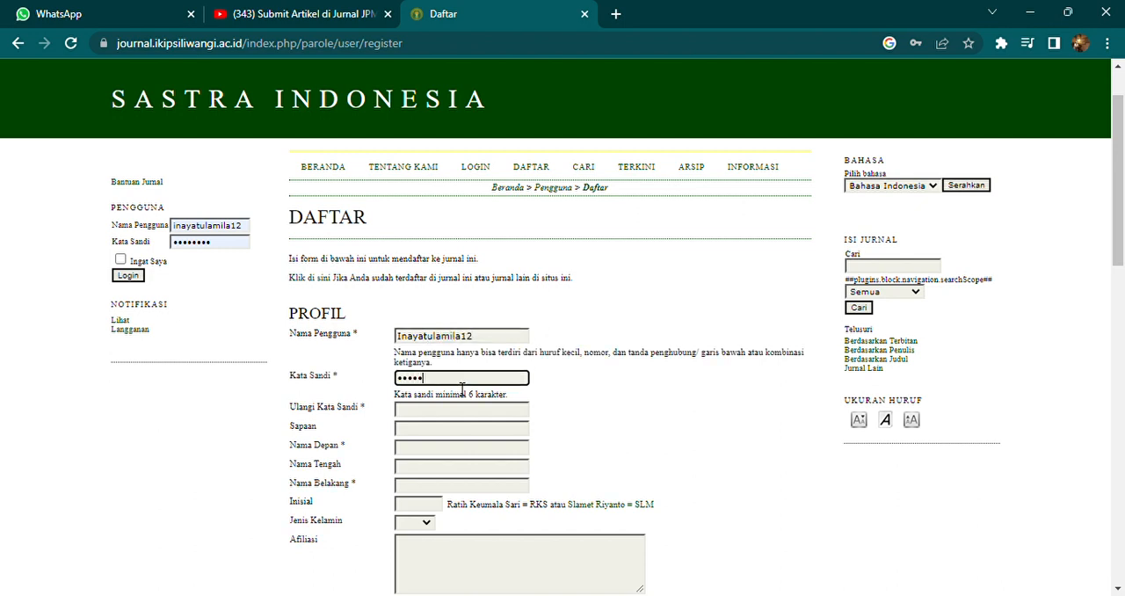
pyautogui.press('BackSpace')
pyautogui.press('BackSpace')
pyautogui.press('BackSpace')
pyautogui.press('BackSpace')
pyautogui.press('BackSpace')
pyautogui.write('••••••••')
pyautogui.click(438, 410)
pyautogui.write('•••••••')
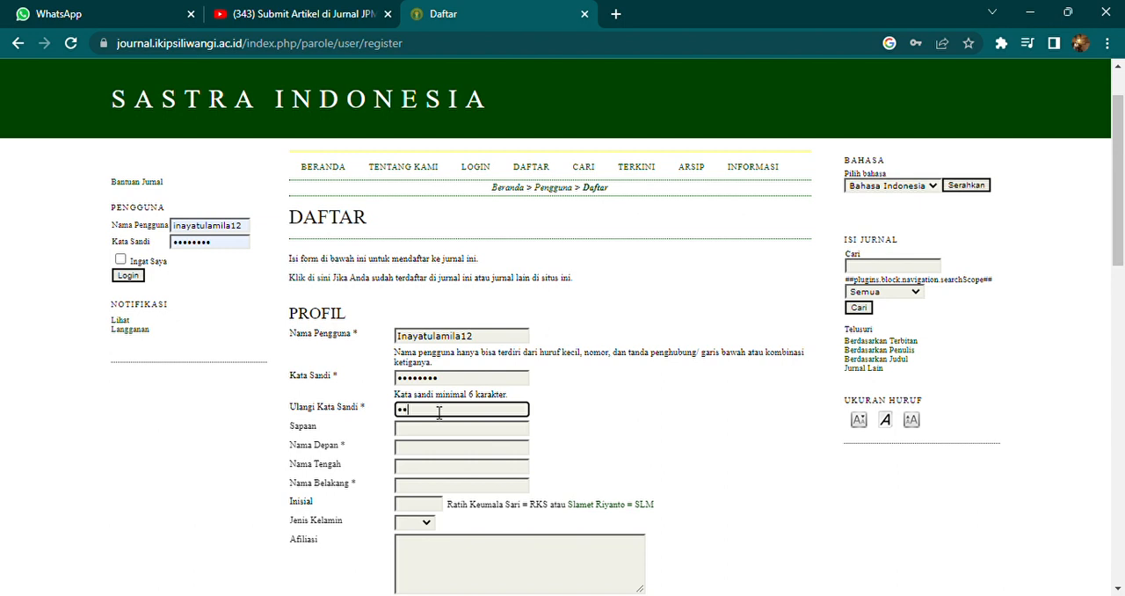
pyautogui.write('•')
# Step: Fill in the registrant's first name and last name in the registration profile
pyautogui.click(430, 451)
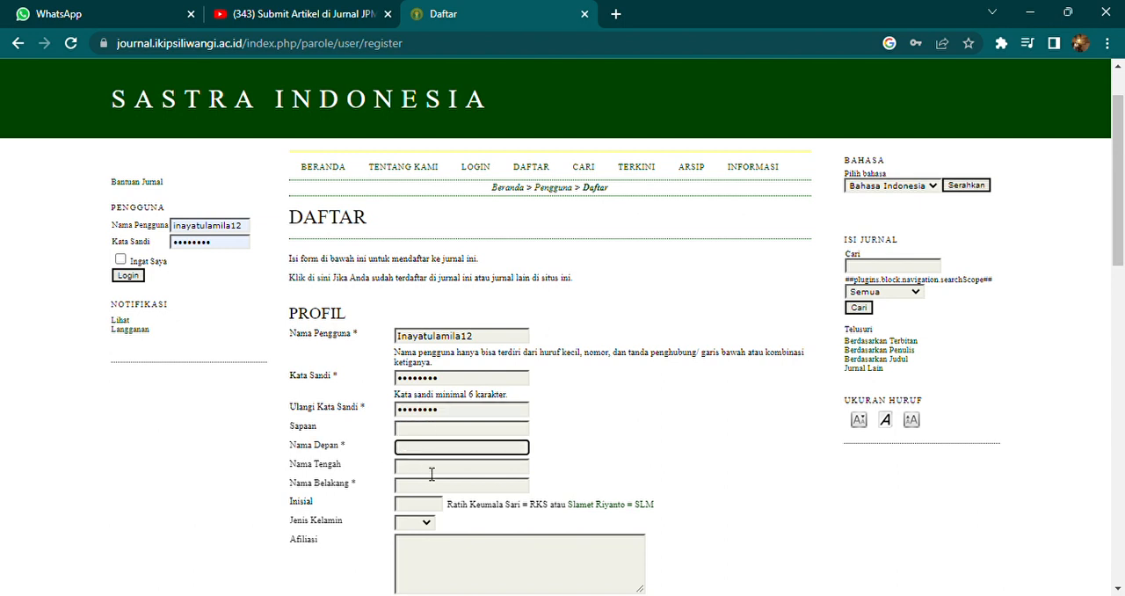
pyautogui.click(430, 485)
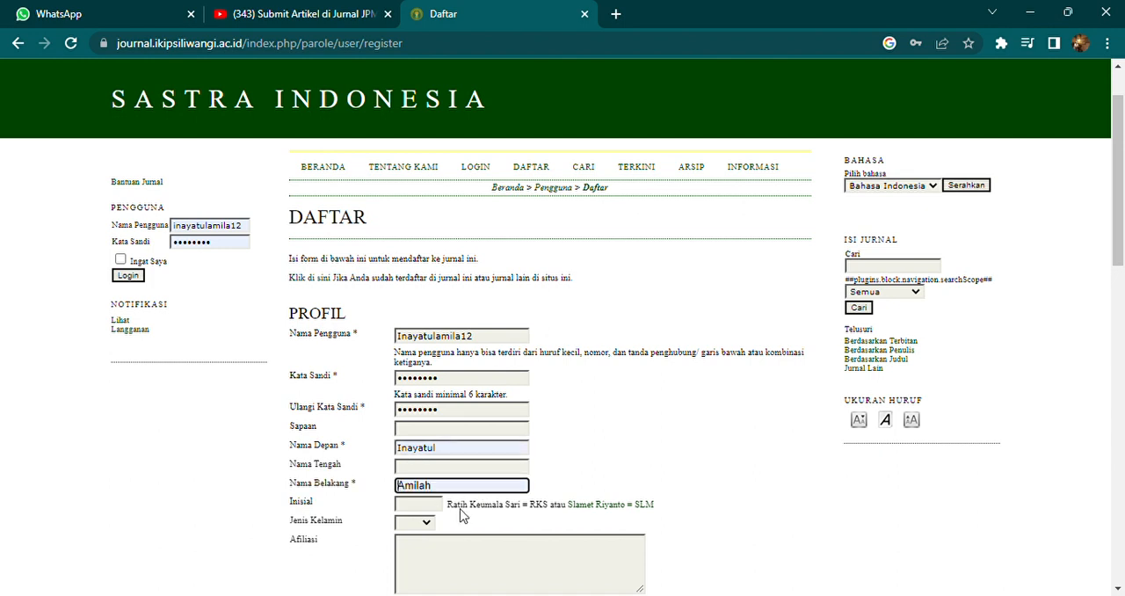
pyautogui.click(460, 509)
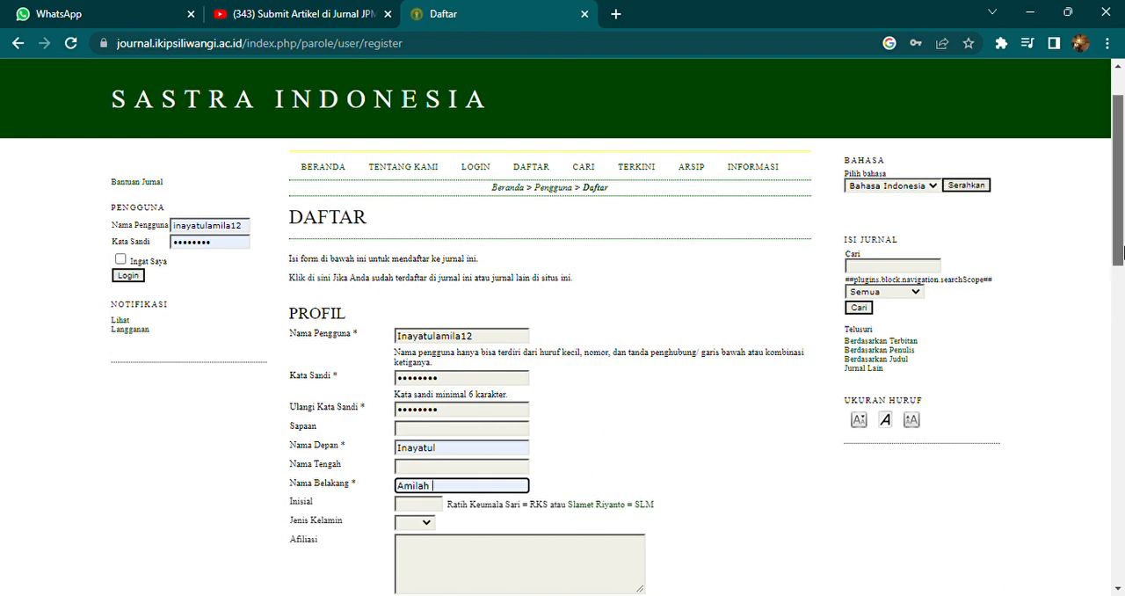
# Step: Fill in the registrant's e-mail address and repeat it in the e-mail confirmation field
pyautogui.scroll(-3, 1124, 281)
pyautogui.moveTo(1124, 290); pyautogui.dragTo(1121, 354)
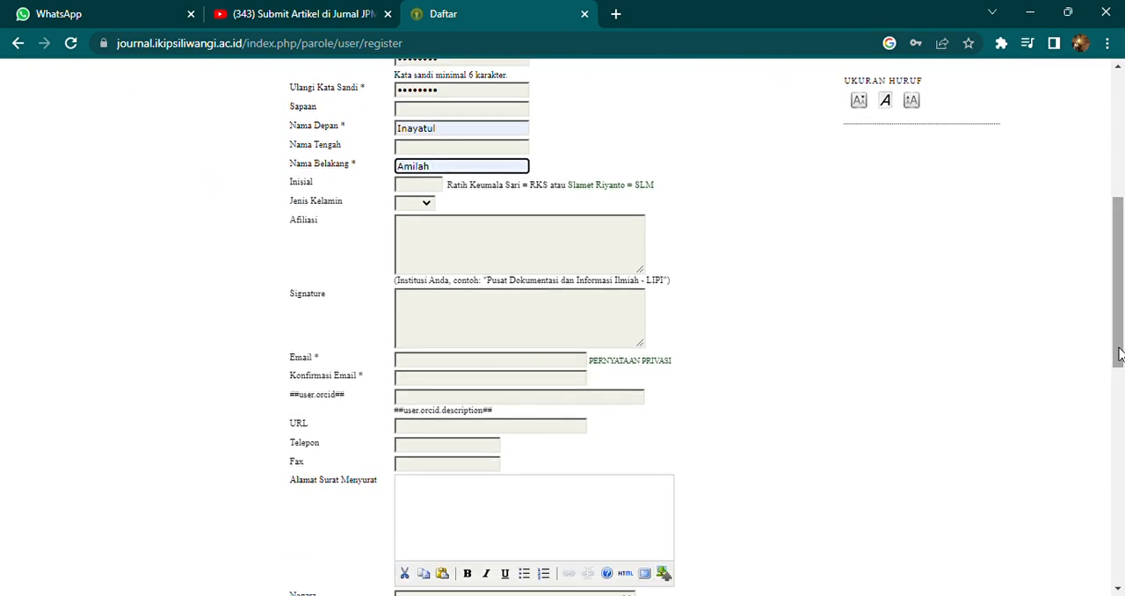
pyautogui.click(414, 365)
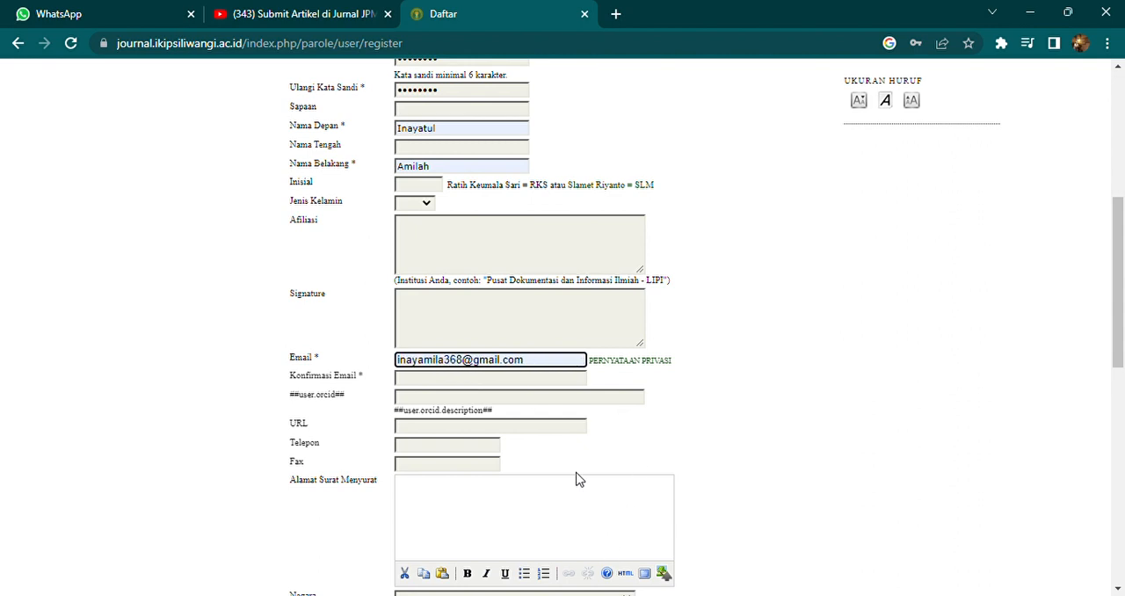
pyautogui.click(569, 486)
pyautogui.click(448, 380)
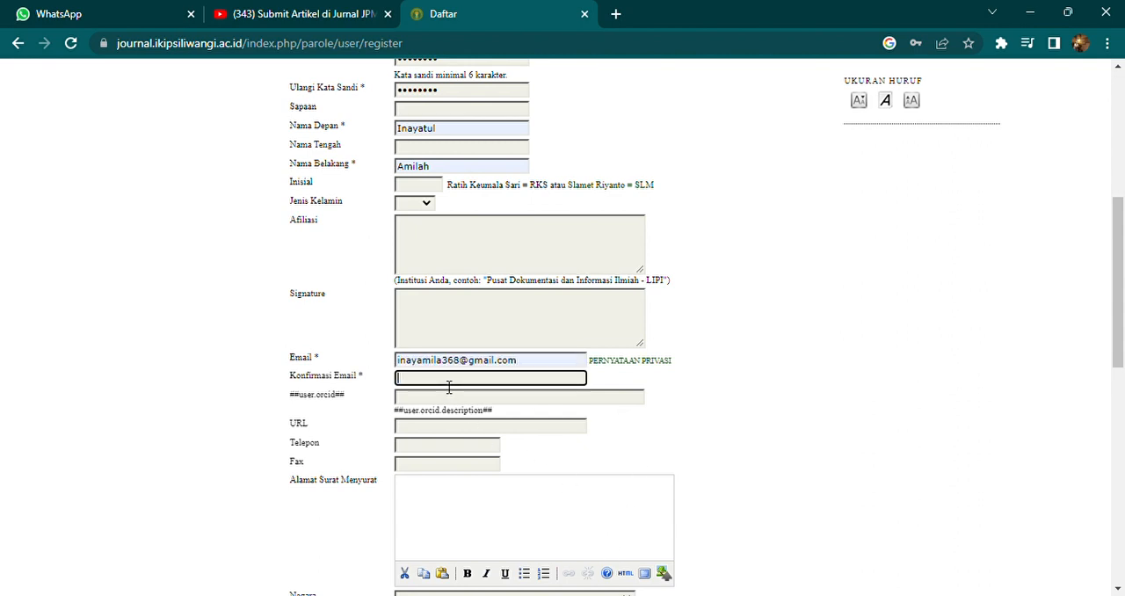
pyautogui.click(578, 475)
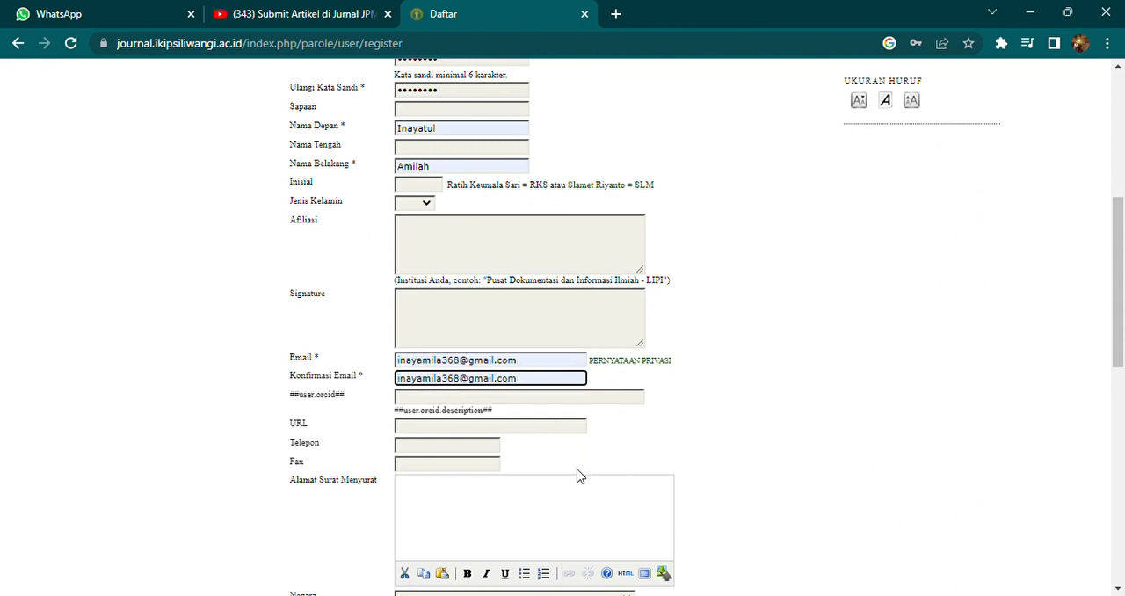
# Step: Request the confirmation e-mail, choose Bahasa Indonesia and English as languages, and add registration as an author (Penulis)
pyautogui.scroll(-1, 1124, 345)
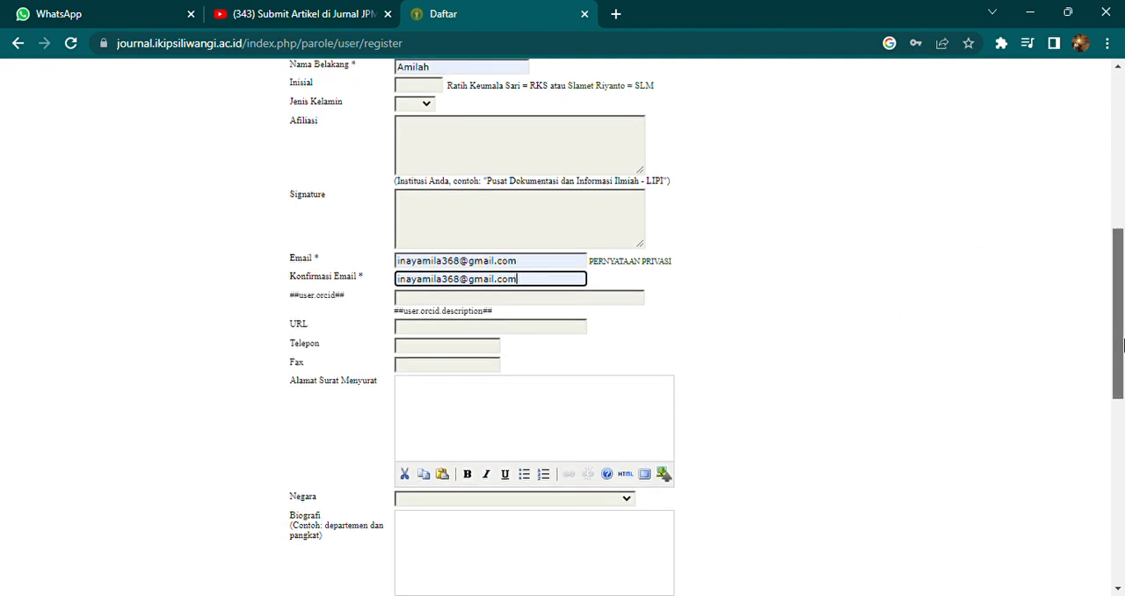
pyautogui.scroll(-1, 1124, 344)
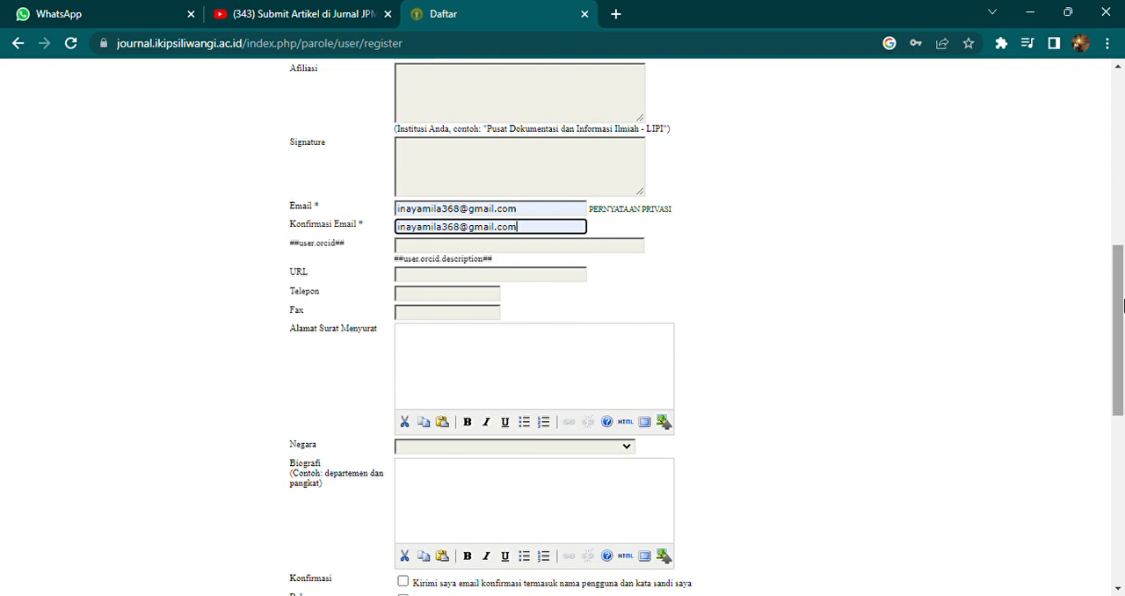
pyautogui.moveTo(1123, 304); pyautogui.dragTo(1123, 385)
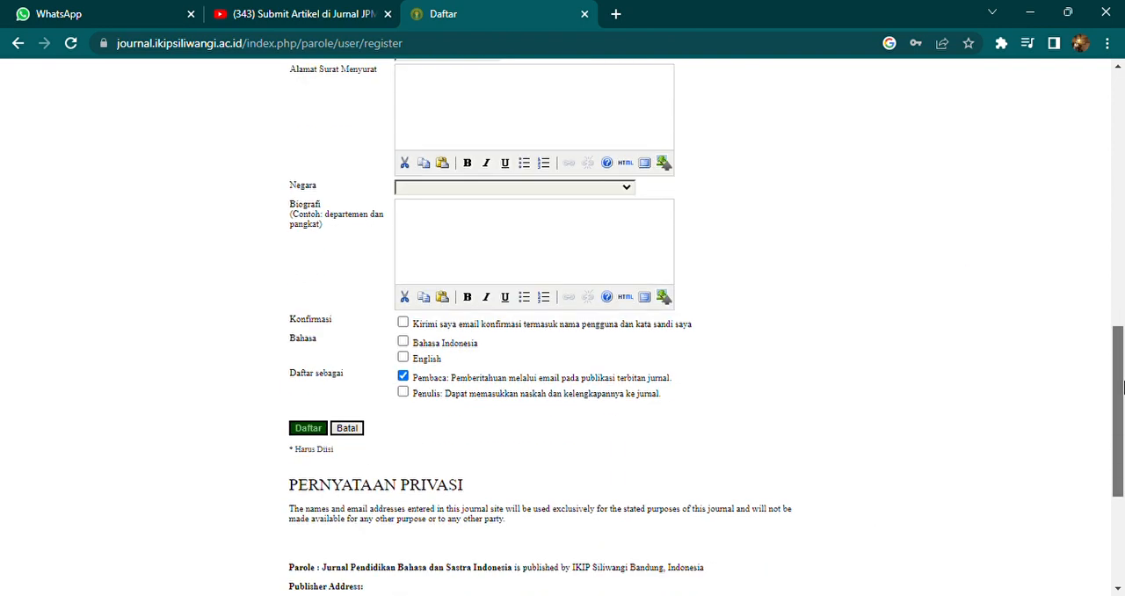
pyautogui.click(404, 323)
pyautogui.click(403, 342)
pyautogui.click(404, 359)
pyautogui.click(405, 394)
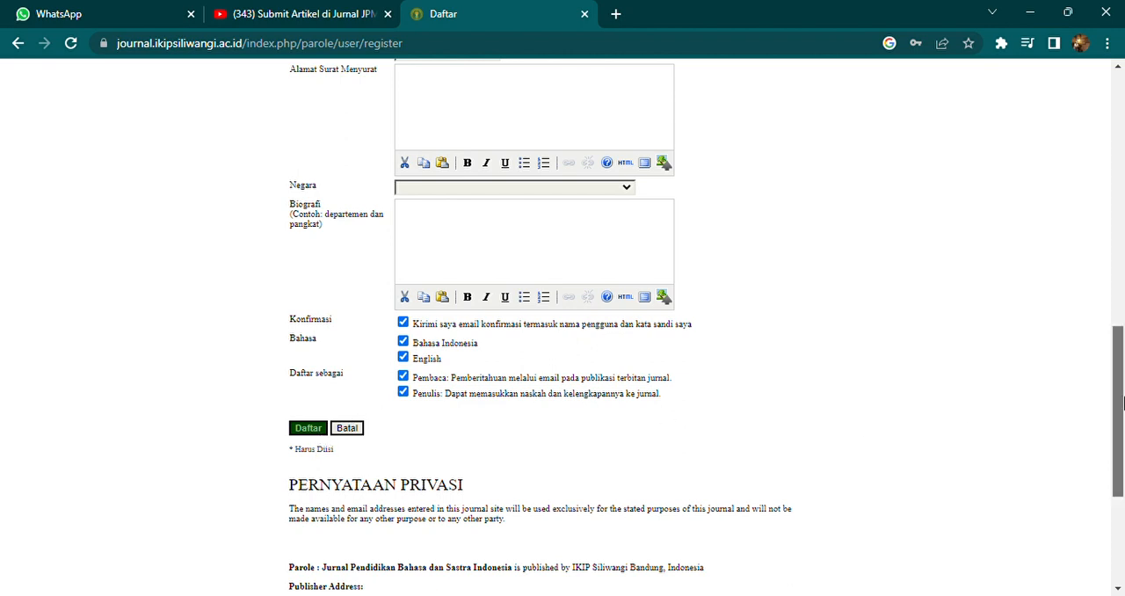
# Step: Go to the journal's login page and log in with the prefilled credentials, enabling the option to remember them
pyautogui.moveTo(1123, 402); pyautogui.dragTo(1123, 131)
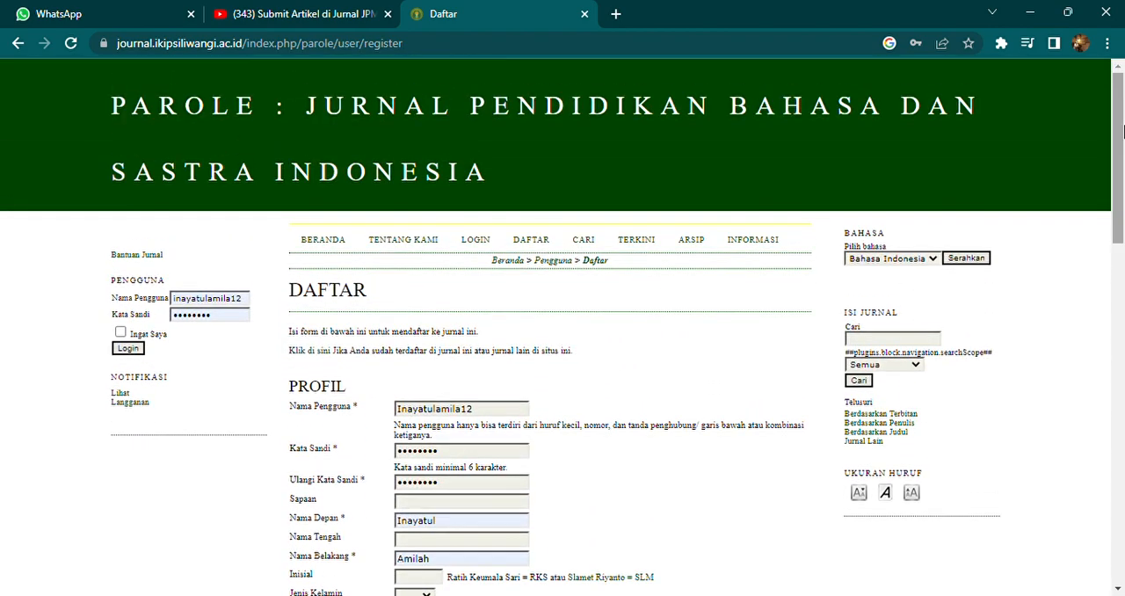
pyautogui.click(484, 244)
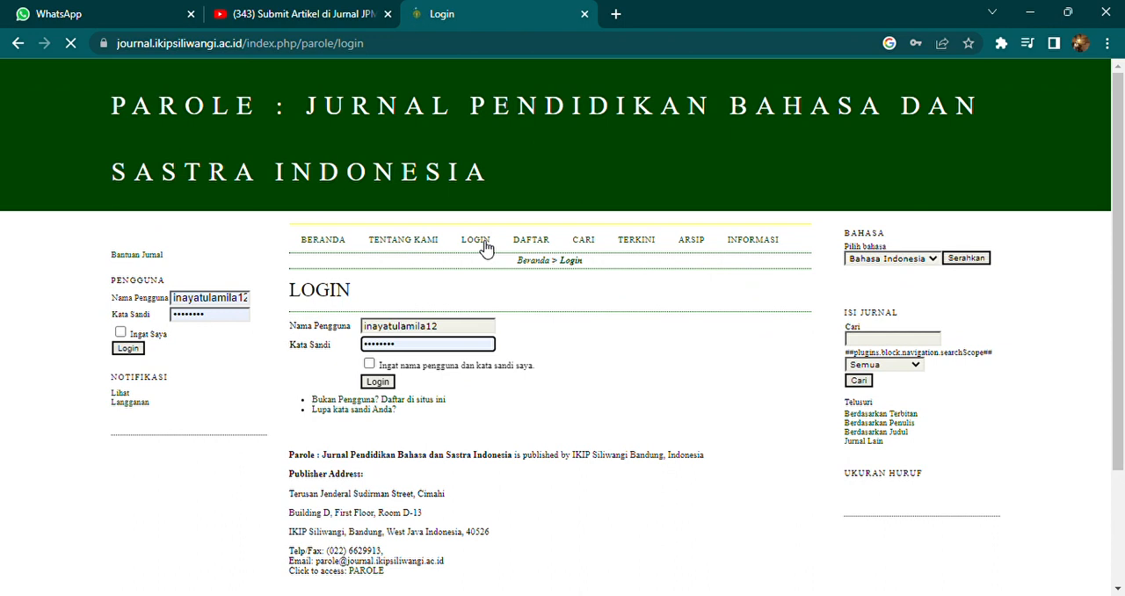
pyautogui.click(484, 329)
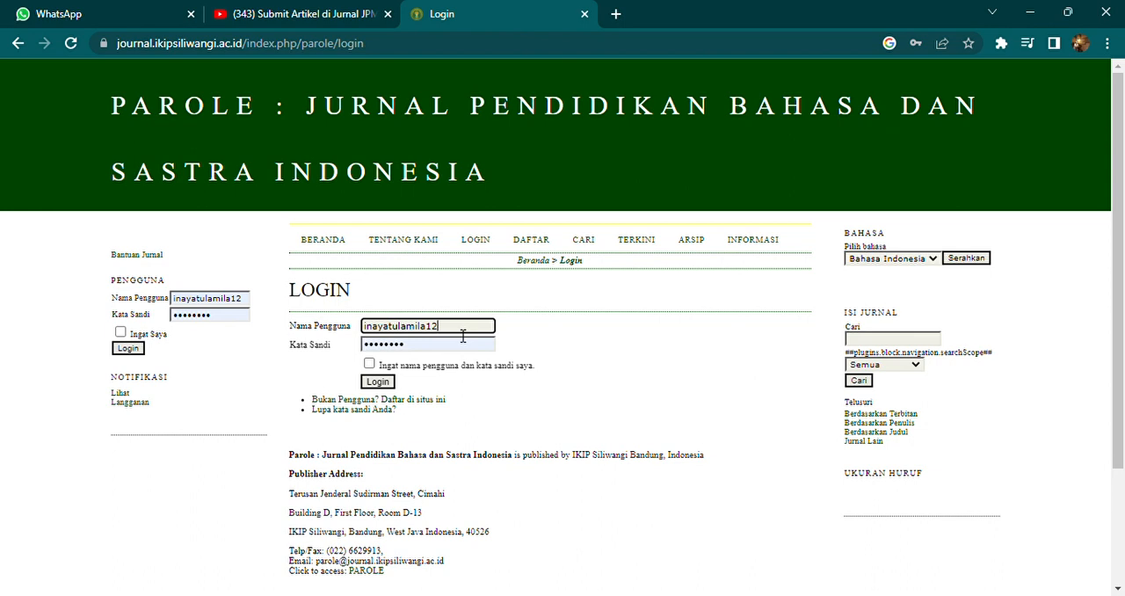
pyautogui.click(411, 352)
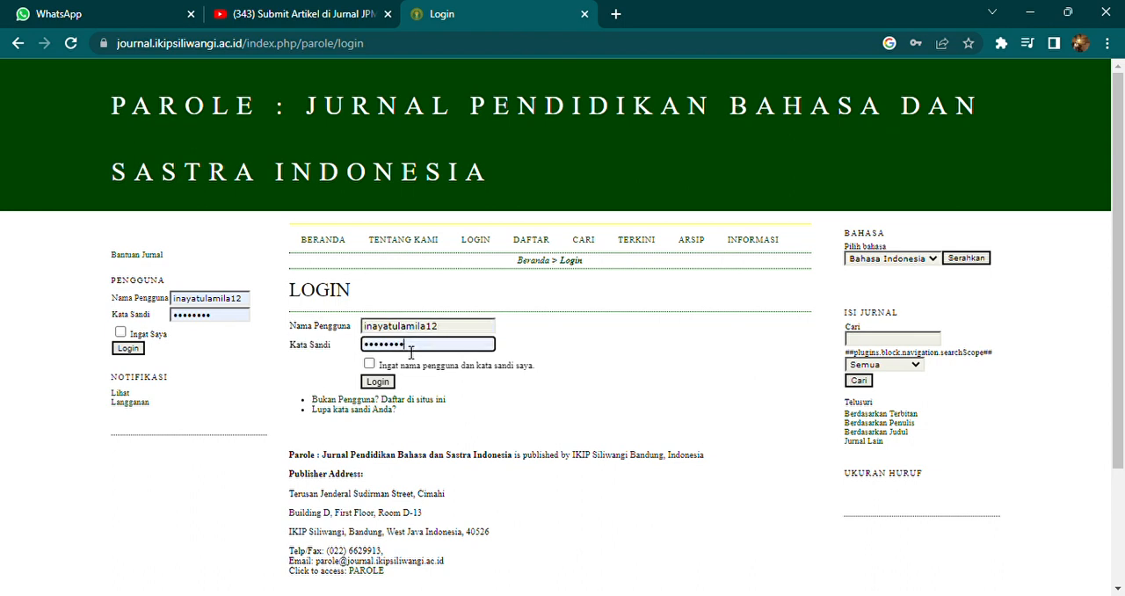
pyautogui.click(370, 364)
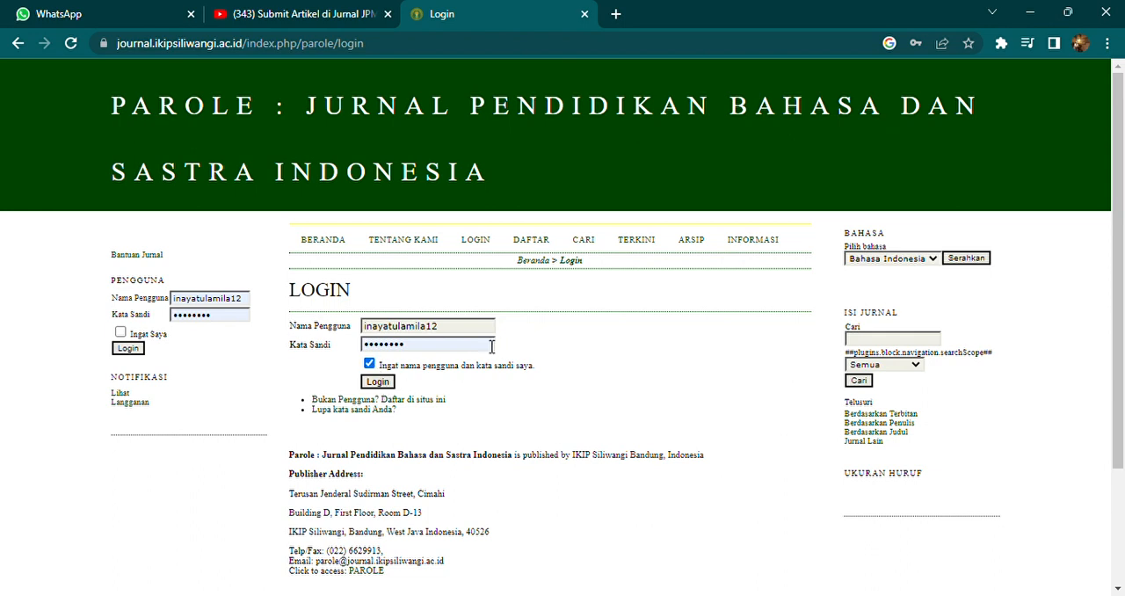
pyautogui.click(380, 385)
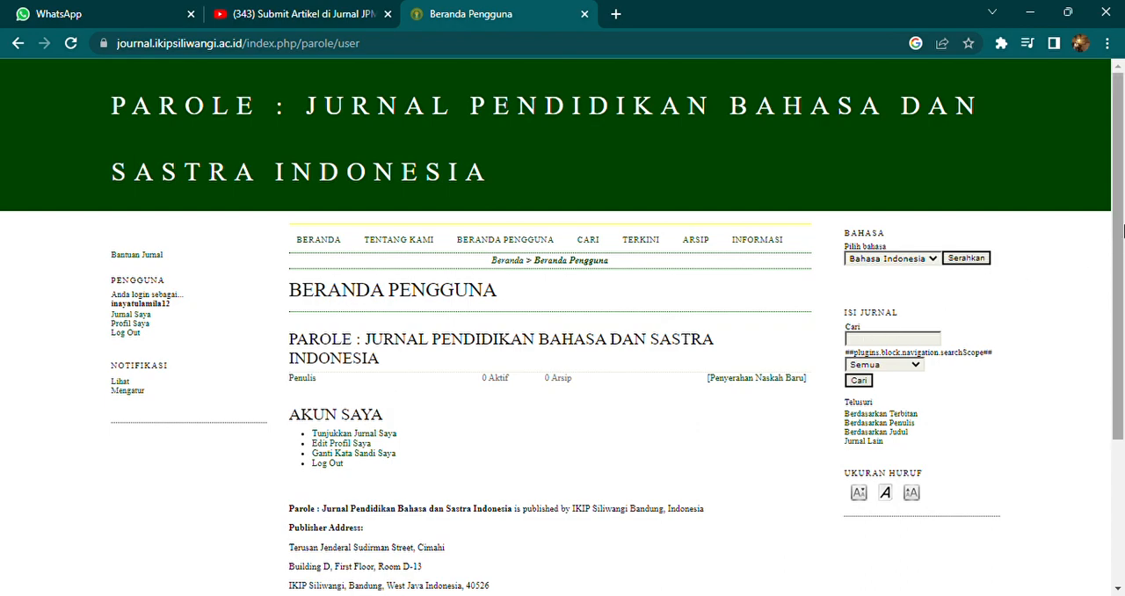
# Step: Start a new manuscript submission (Penyerahan Naskah Baru) from the author's user home page
pyautogui.moveTo(1119, 237); pyautogui.dragTo(1124, 254)
pyautogui.moveTo(1123, 265); pyautogui.dragTo(1123, 291)
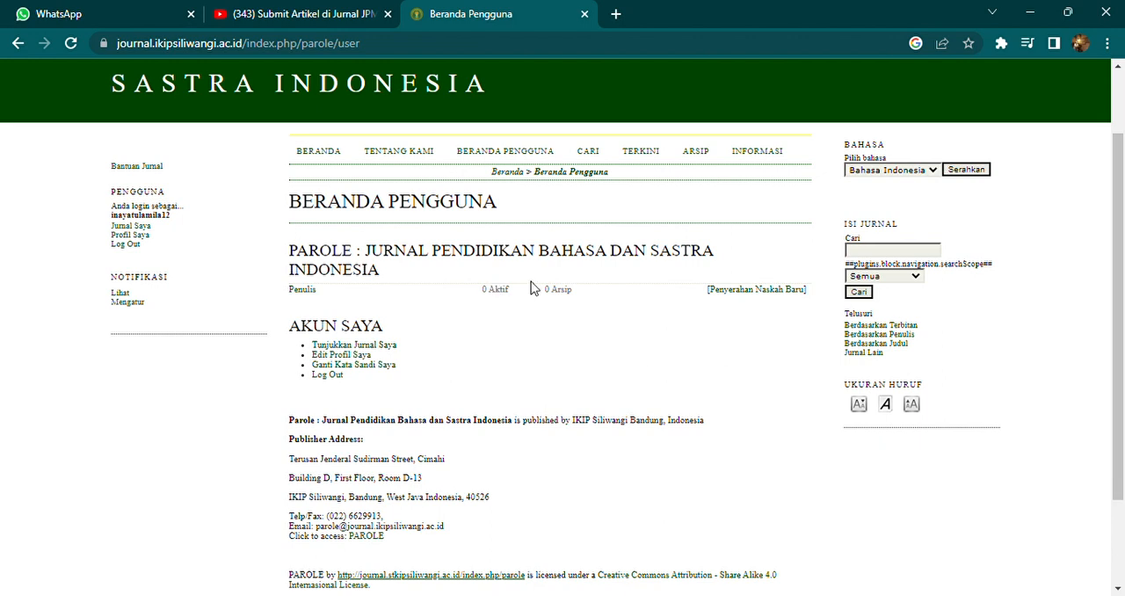
pyautogui.click(753, 291)
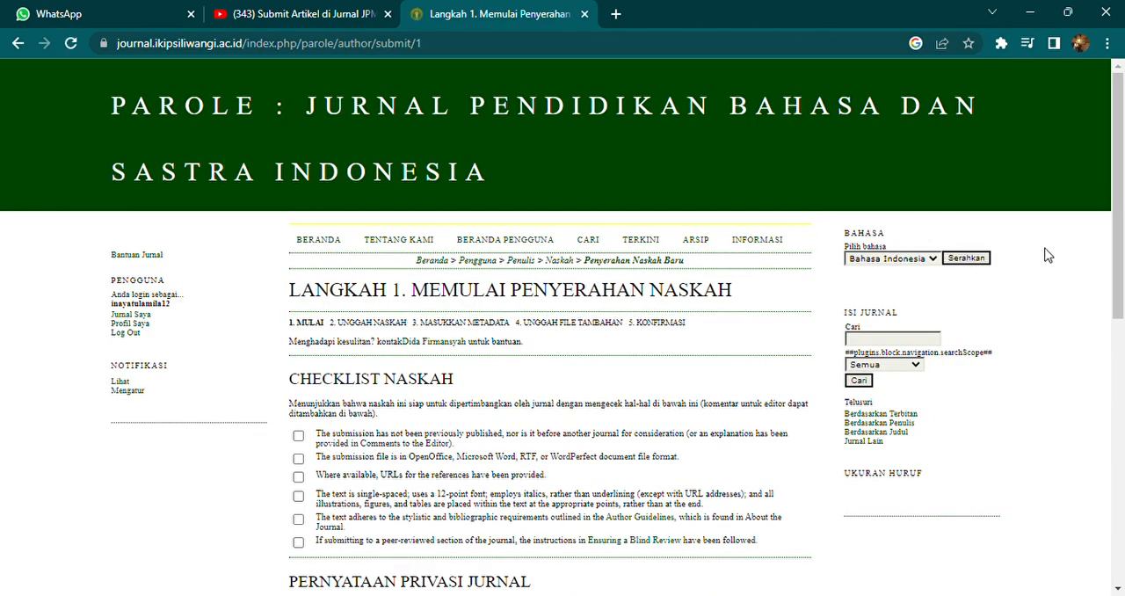
# Step: Check all six items of the manuscript checklist in submission step 1
pyautogui.moveTo(1124, 232); pyautogui.dragTo(1124, 291)
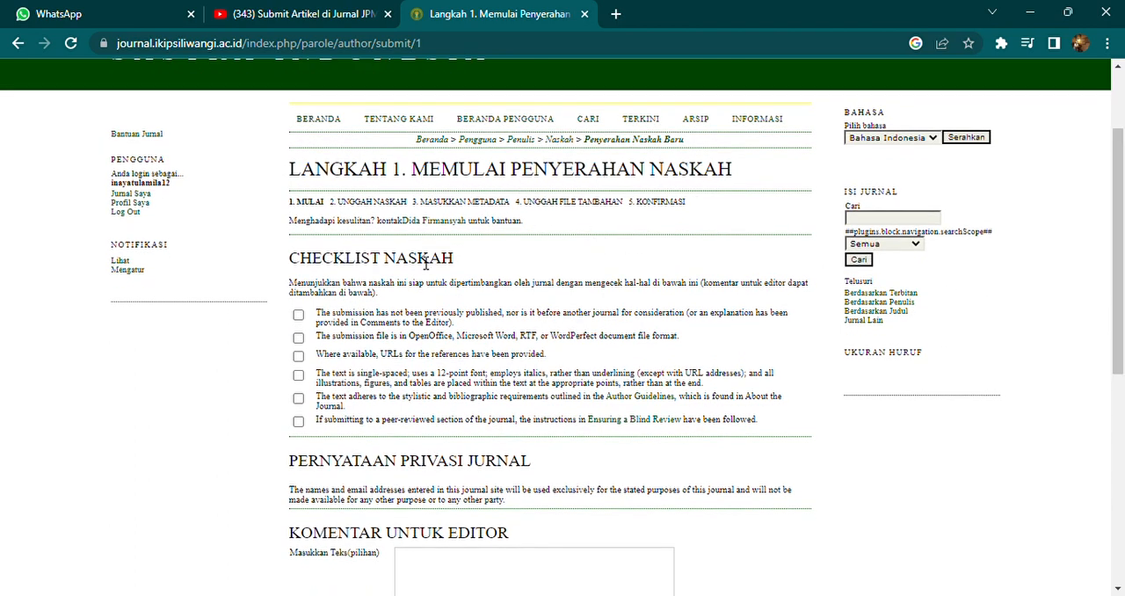
pyautogui.click(299, 315)
pyautogui.click(298, 338)
pyautogui.click(299, 357)
pyautogui.click(299, 375)
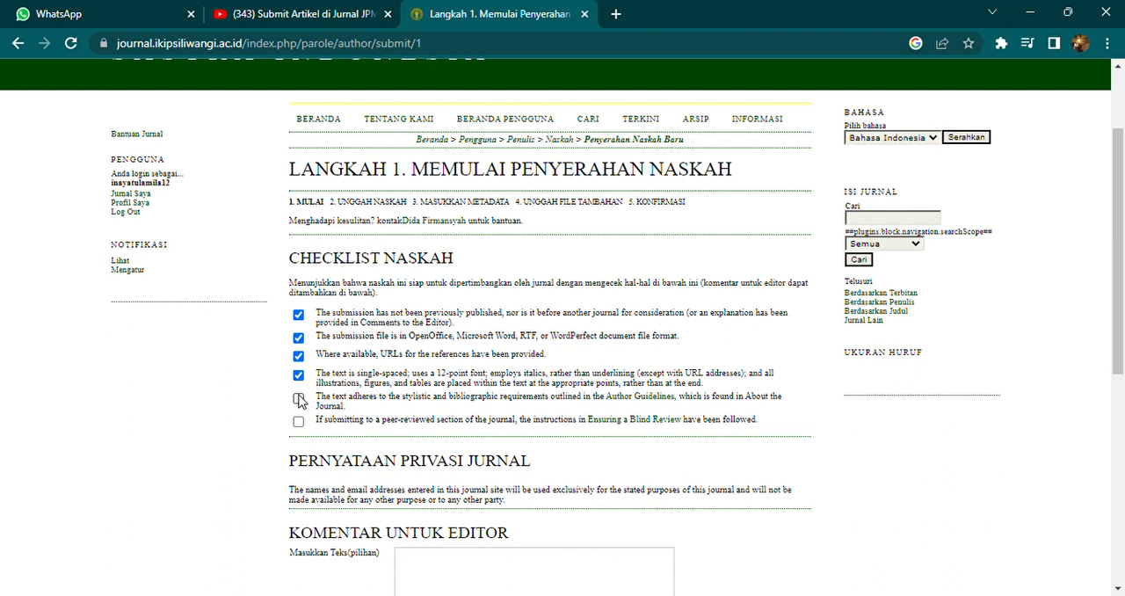
pyautogui.click(299, 398)
pyautogui.click(298, 421)
# Step: Save submission step 1 without a comment for the editor and continue to the manuscript upload step
pyautogui.scroll(-2, 1123, 328)
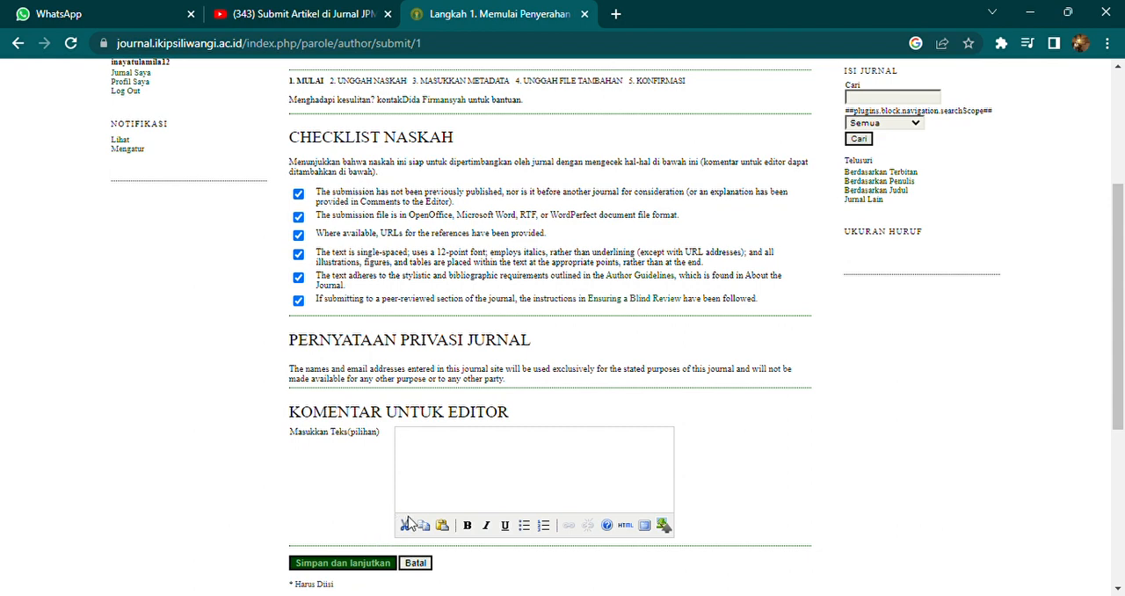
pyautogui.scroll(-1, 1082, 393)
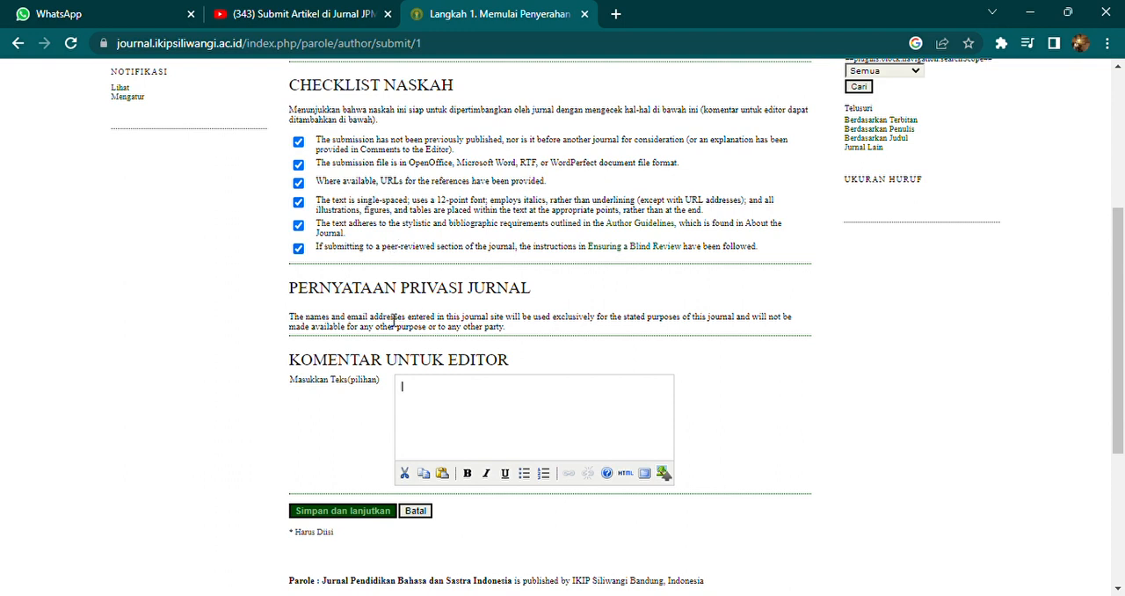
pyautogui.click(350, 514)
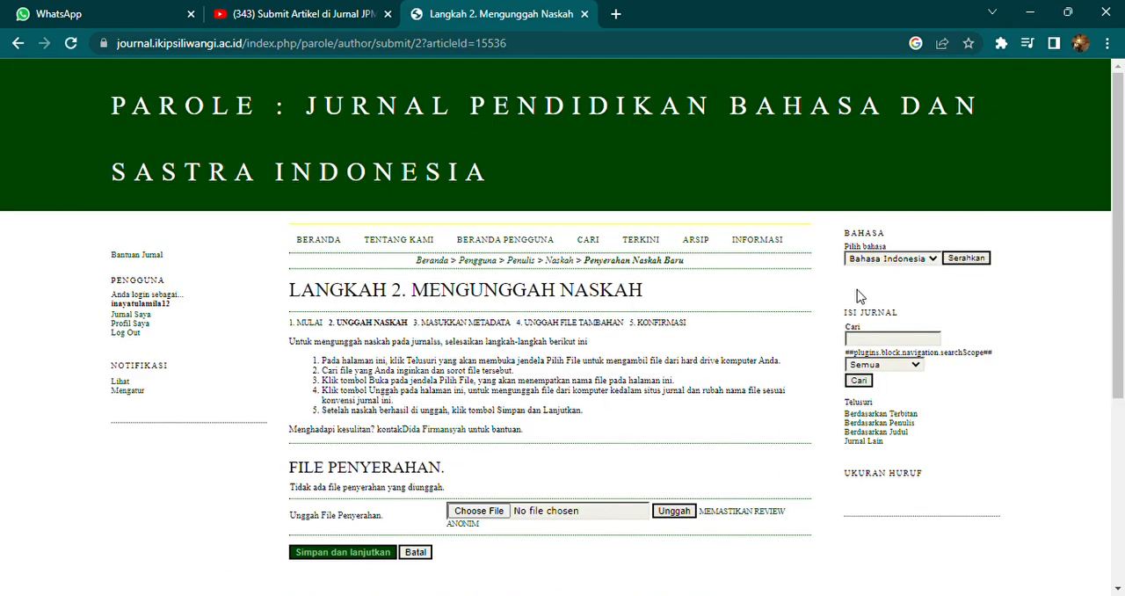
# Step: Leave the manuscript upload step and return to the journal's home page (Beranda)
pyautogui.moveTo(1122, 287); pyautogui.dragTo(1122, 374)
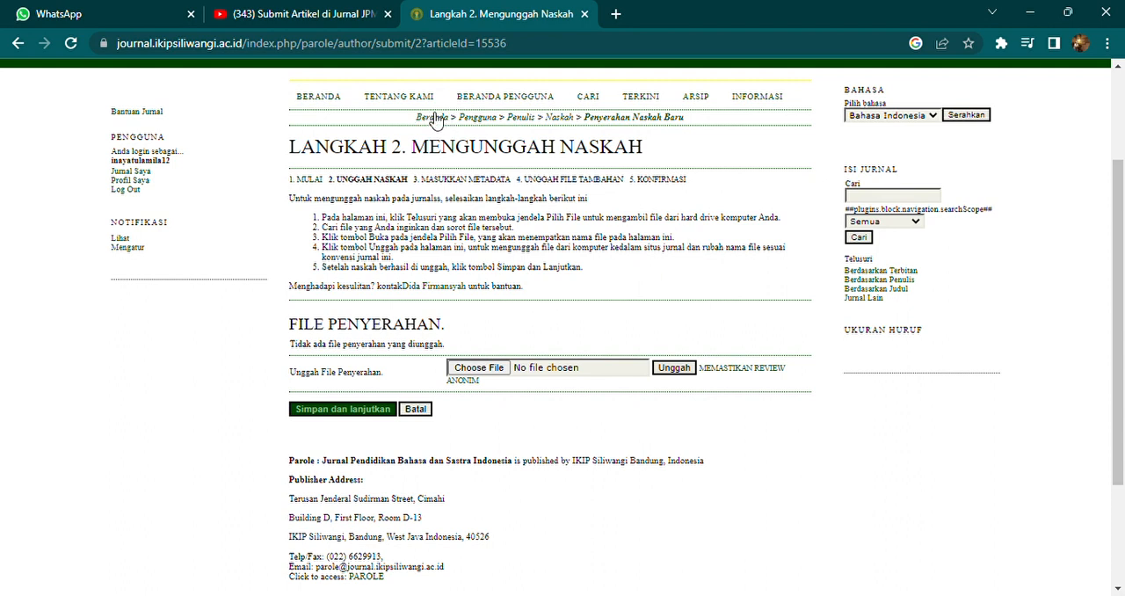
pyautogui.click(435, 120)
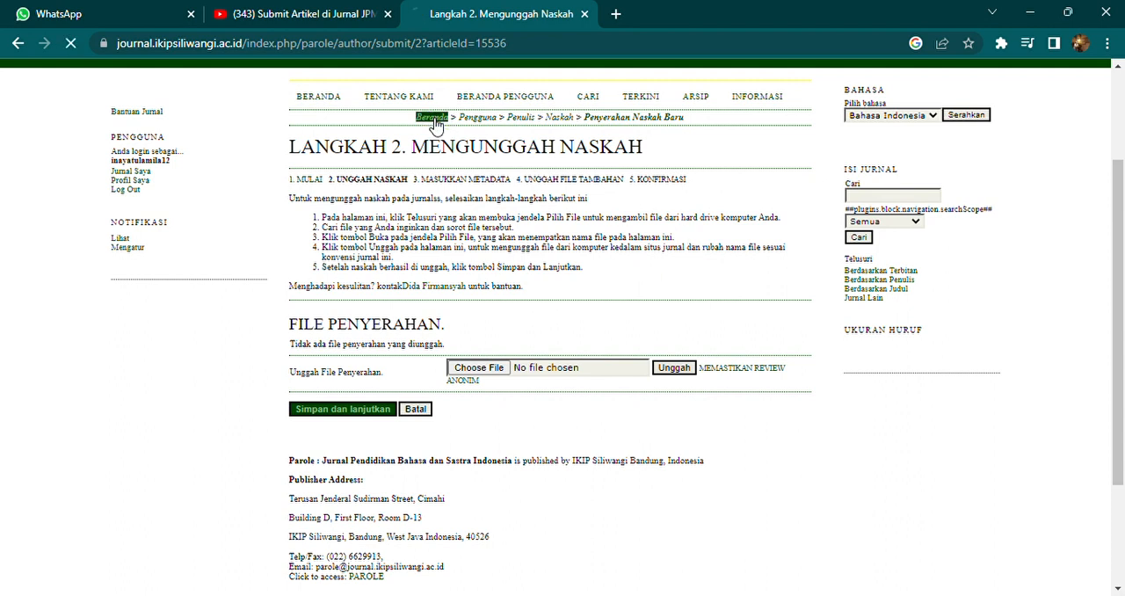